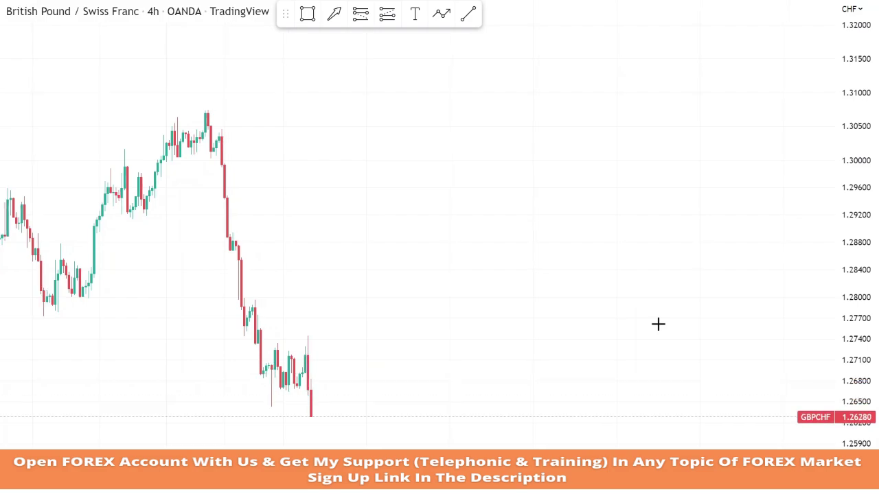
Step: Draw a rectangle support zone at the recent swing lows, spanning from about 1.2655 down to 1.2630
left_click_drag(855, 347, 855, 296)
left_click_drag(749, 283, 743, 167)
left_click(306, 14)
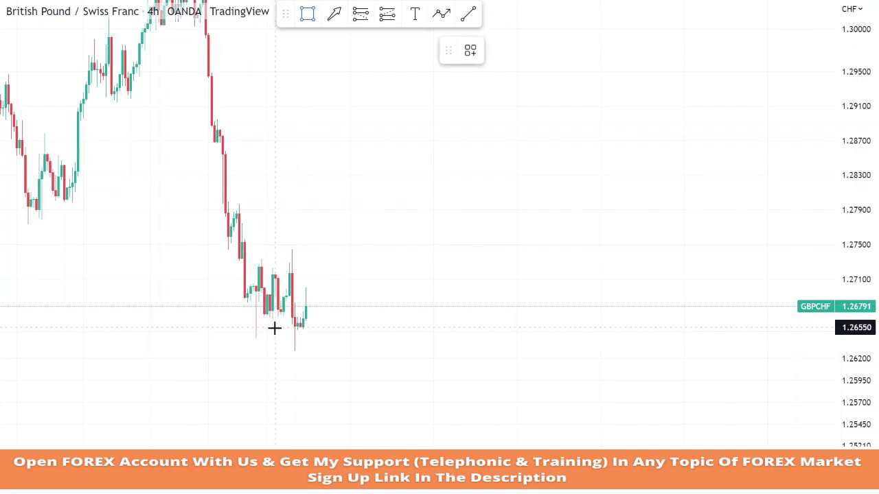
mouse_move(272, 327)
left_mouse_down()
mouse_move(434, 375)
mouse_move(450, 353)
mouse_move(440, 350)
left_mouse_up()
left_click(503, 331)
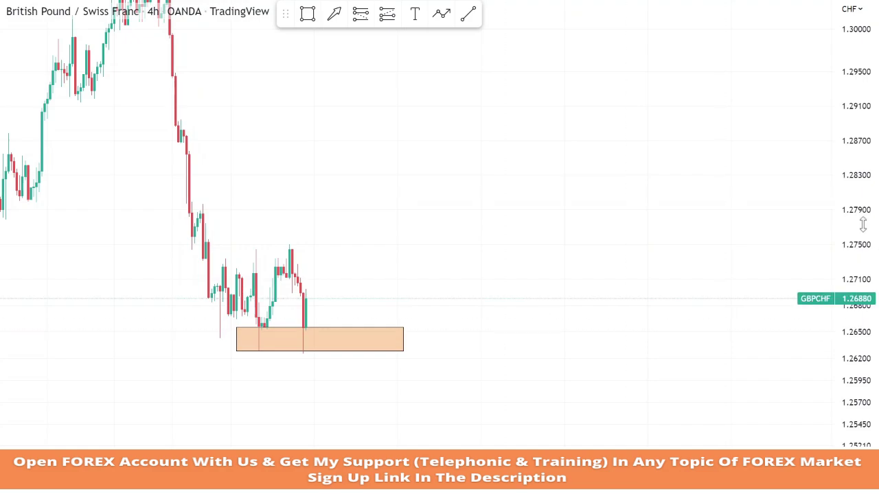
Step: Place a long position at the current candle with entry 1.26866, stop 1.26297 below the support zone and target 1.28010
left_click_drag(863, 225, 863, 264)
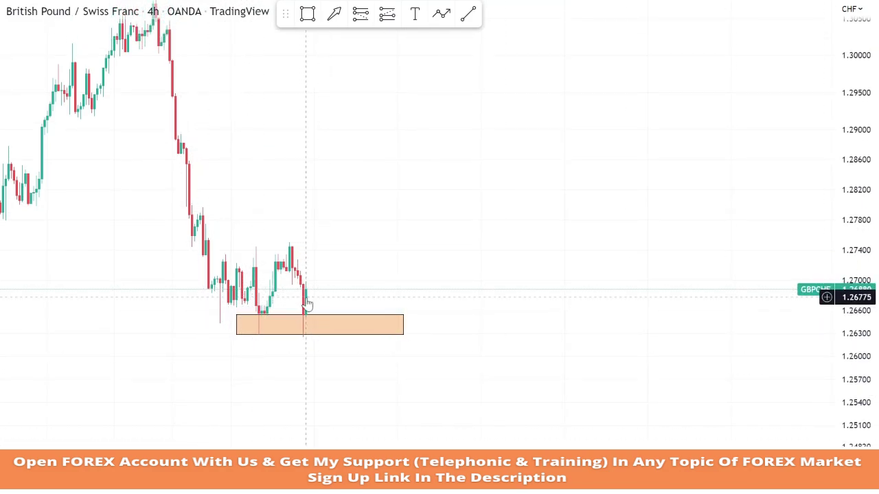
left_click(386, 13)
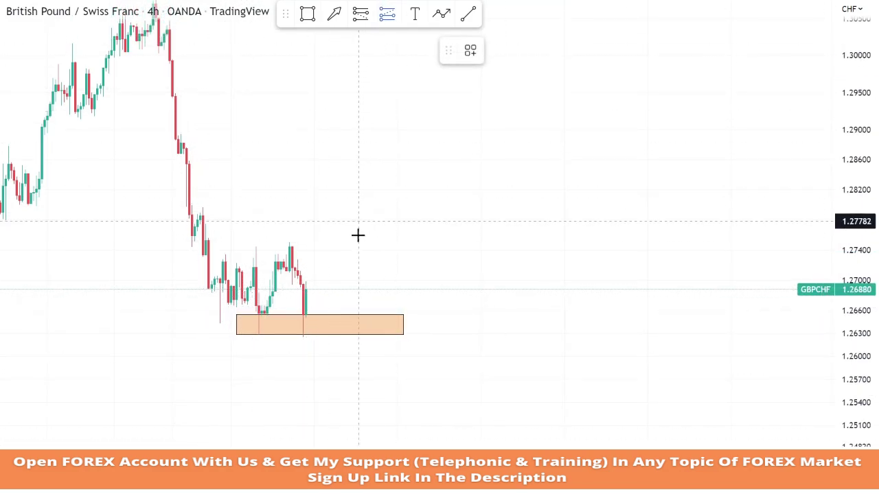
left_click(307, 291)
left_click_drag(304, 364, 322, 334)
left_click_drag(311, 222, 313, 204)
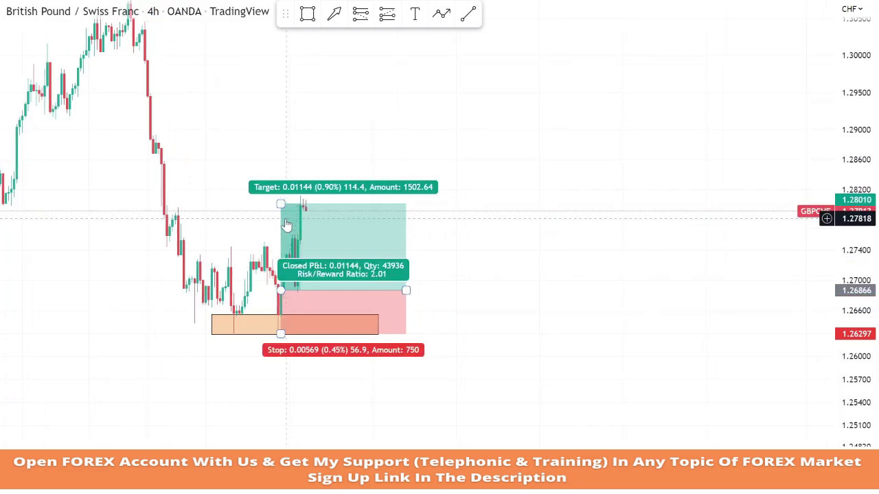
Step: Remove the long position drawn above the support zone
right_click(386, 256)
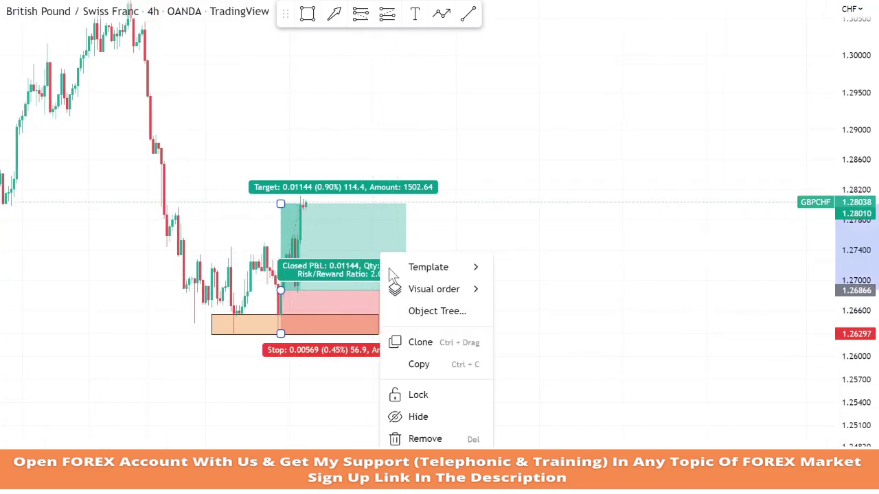
left_click(451, 430)
left_click_drag(817, 132, 782, 90)
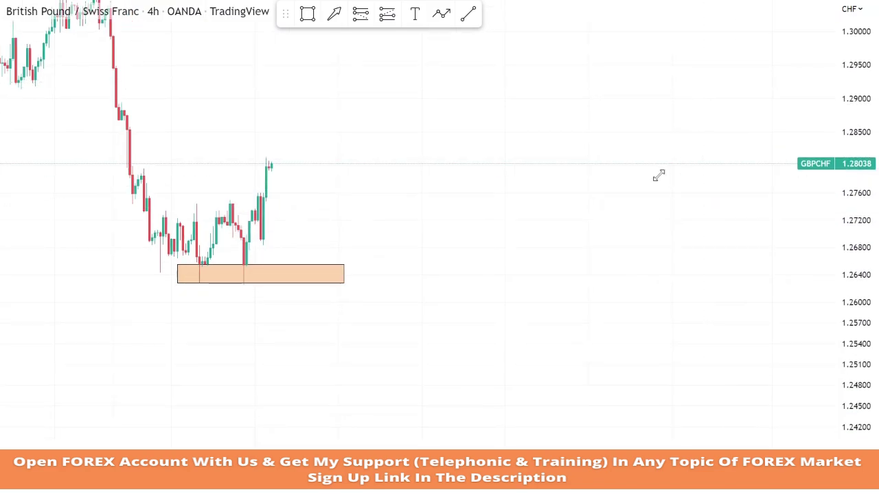
Step: Draw a descending trend line from the support zone's lower edge at 1.26333 along the swing lows to about 1.258
left_click(470, 15)
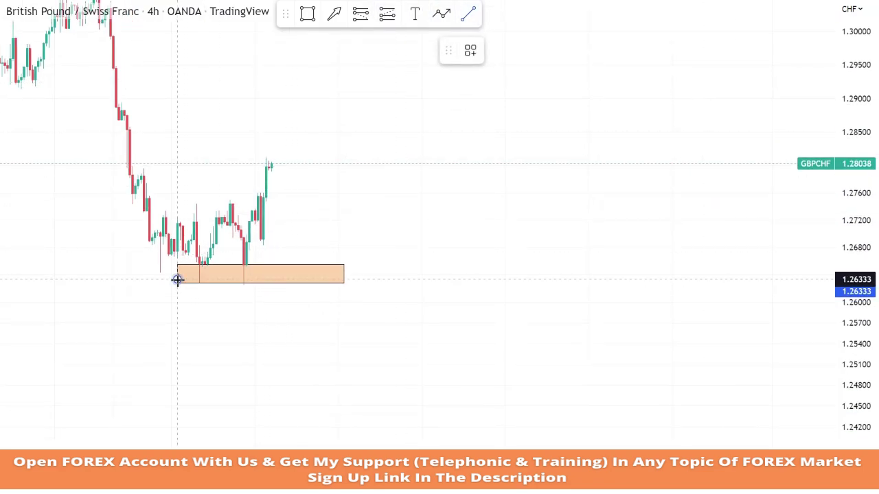
left_click(177, 279)
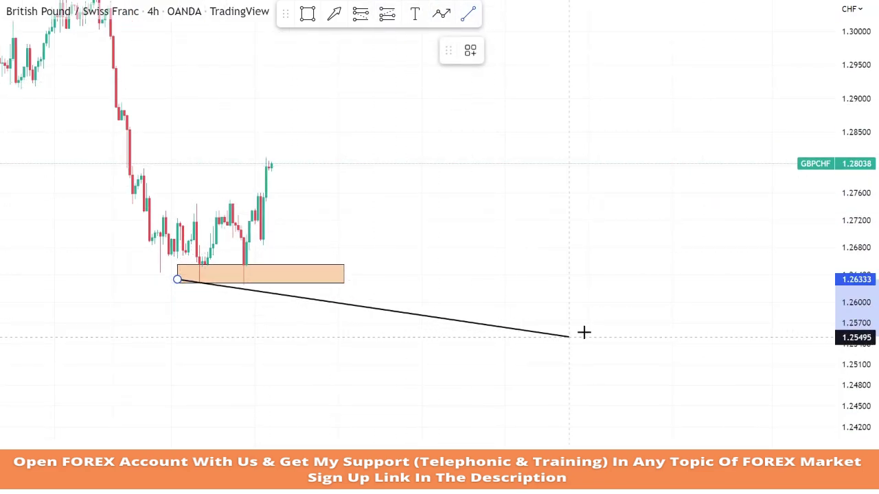
left_click(544, 309)
left_click(563, 306)
left_click_drag(544, 309, 550, 314)
Step: Draw a rectangle resistance zone over the latest swing highs, from 1.28047 up to about 1.282, extending past the current candle
left_click_drag(604, 289, 610, 301)
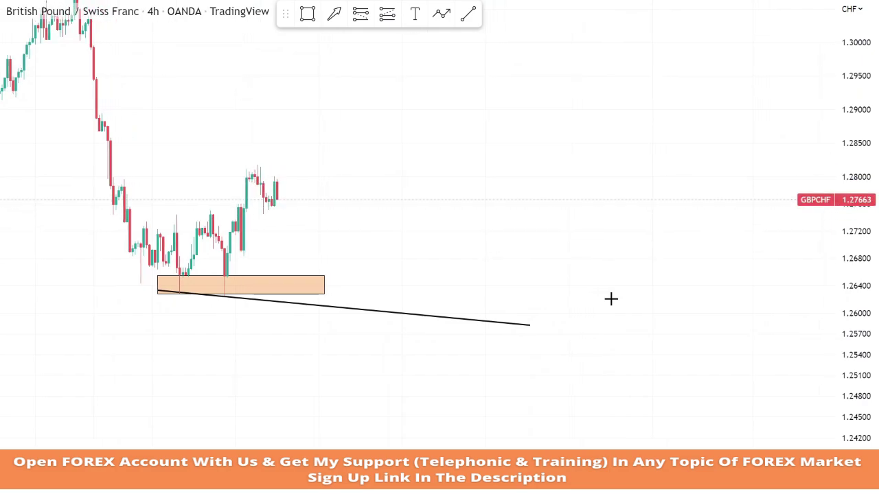
left_click(308, 14)
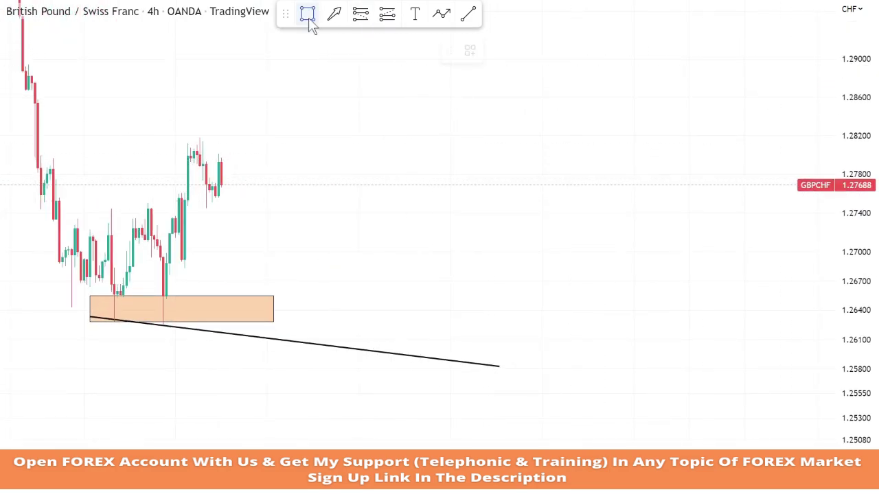
left_click(180, 150)
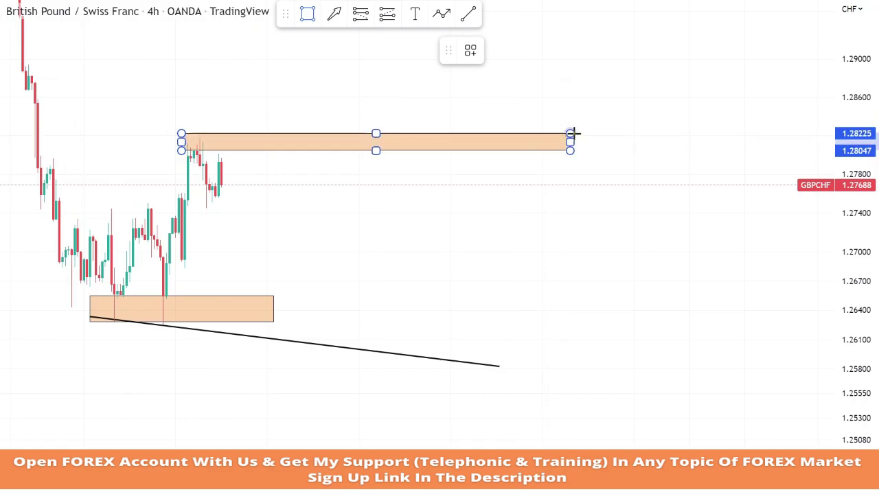
left_click(607, 137)
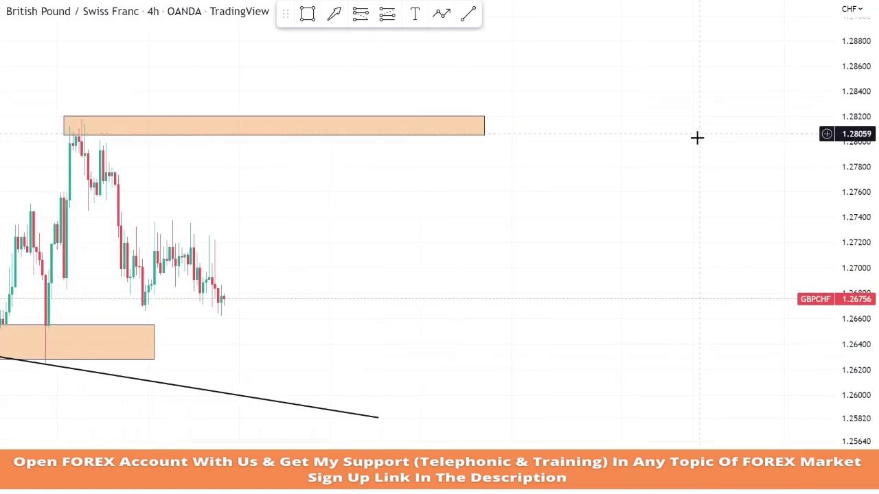
Step: Draw a second rectangle resistance zone over the lower group of highs, between about 1.2717 and 1.2738
left_click(307, 13)
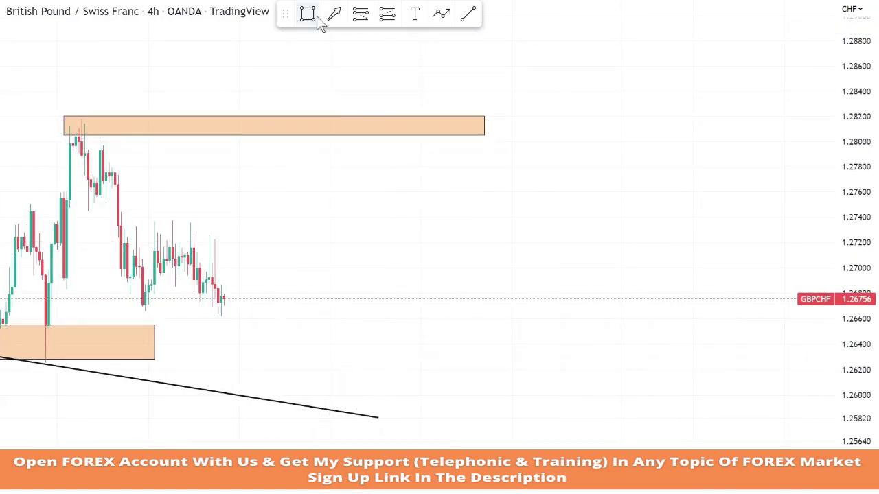
left_click(164, 247)
left_click(421, 220)
mouse_move(421, 221)
left_mouse_down()
mouse_move(436, 221)
mouse_move(416, 220)
left_mouse_up()
Step: Place a long position at the trend line bounce with entry 1.26305, stop 1.25970 and target 1.26978
left_click_drag(725, 211, 738, 199)
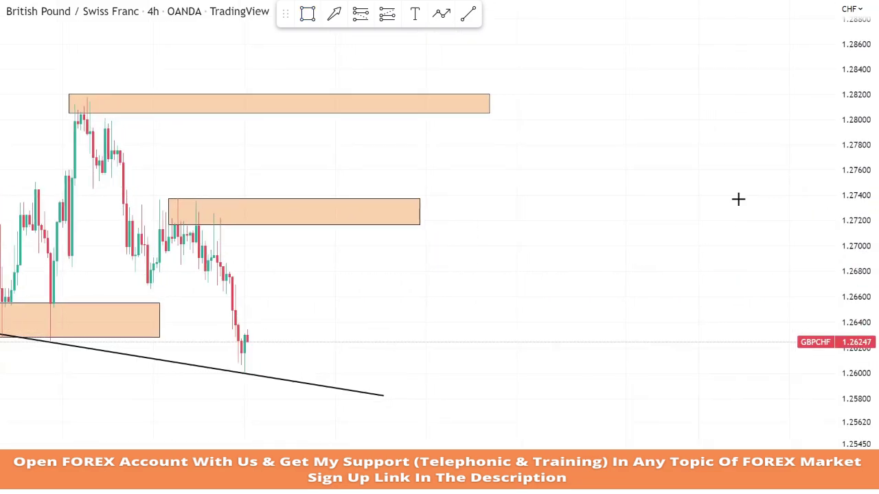
left_click_drag(616, 226, 857, 225)
left_click_drag(622, 300, 639, 294)
left_click_drag(646, 318, 629, 311)
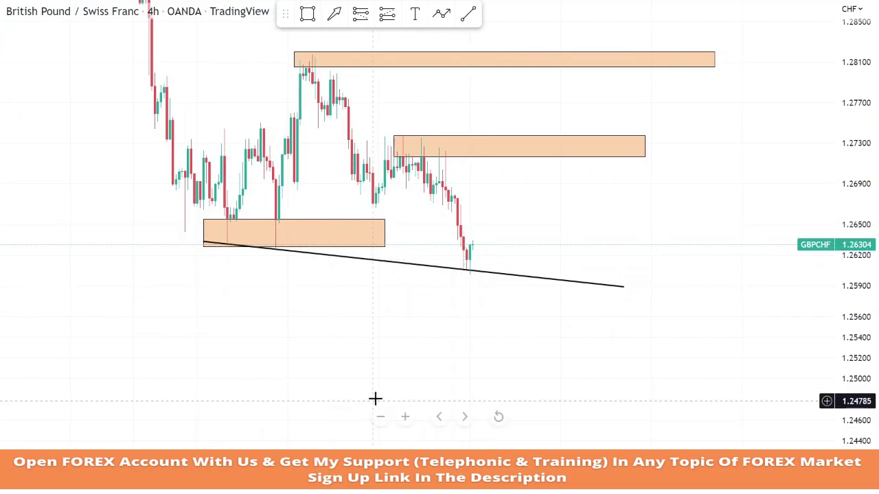
scroll(375, 400, "up", 1)
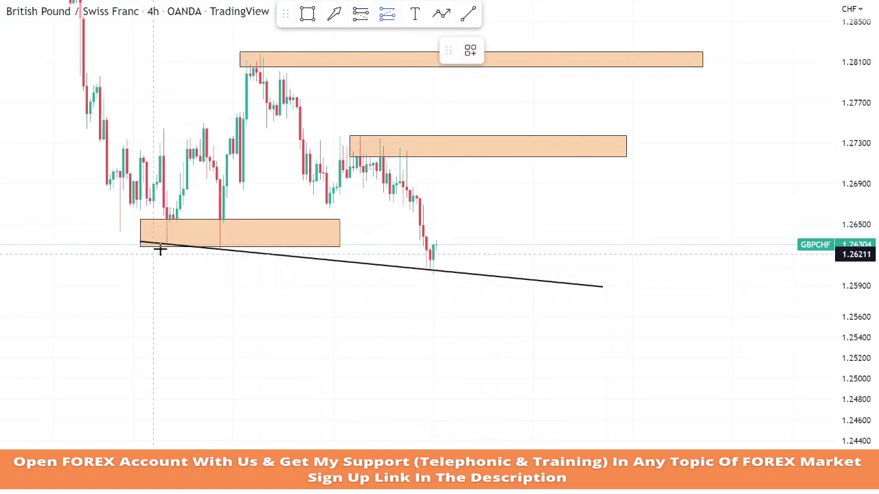
left_click(437, 245)
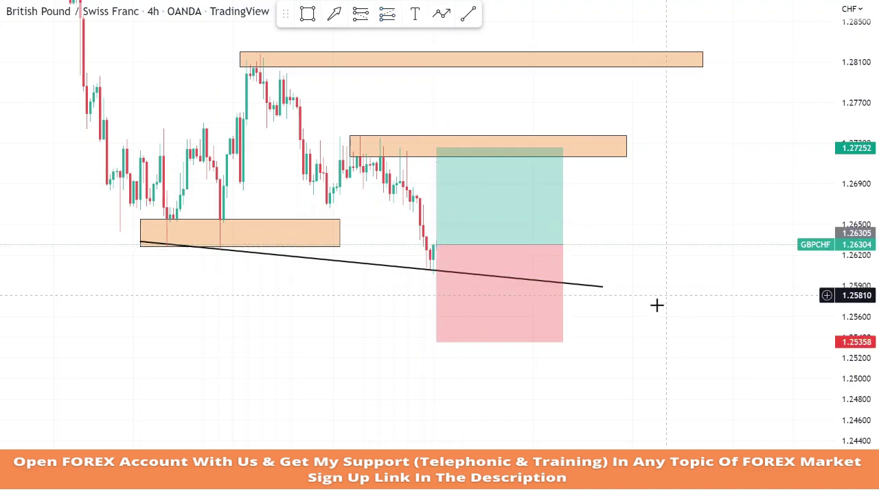
mouse_move(498, 347)
left_mouse_down()
mouse_move(492, 396)
mouse_move(452, 290)
mouse_move(469, 264)
left_mouse_up()
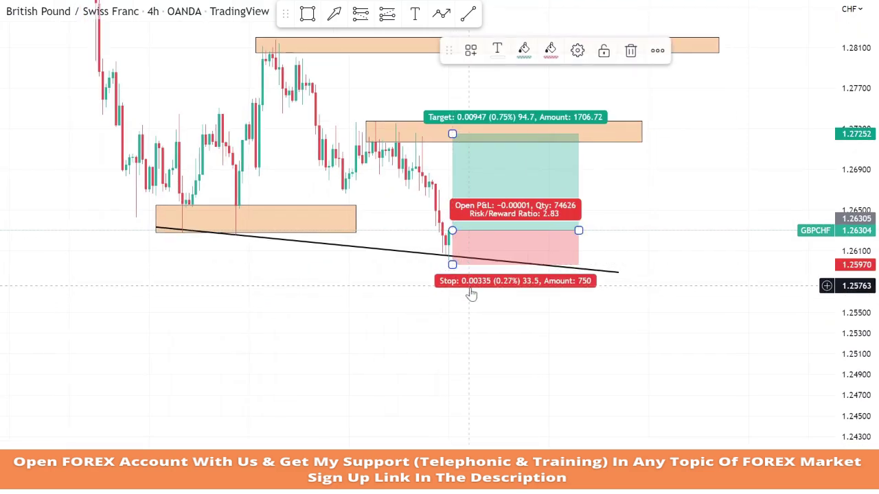
left_click(694, 291)
left_click_drag(448, 139, 467, 161)
left_click(711, 242)
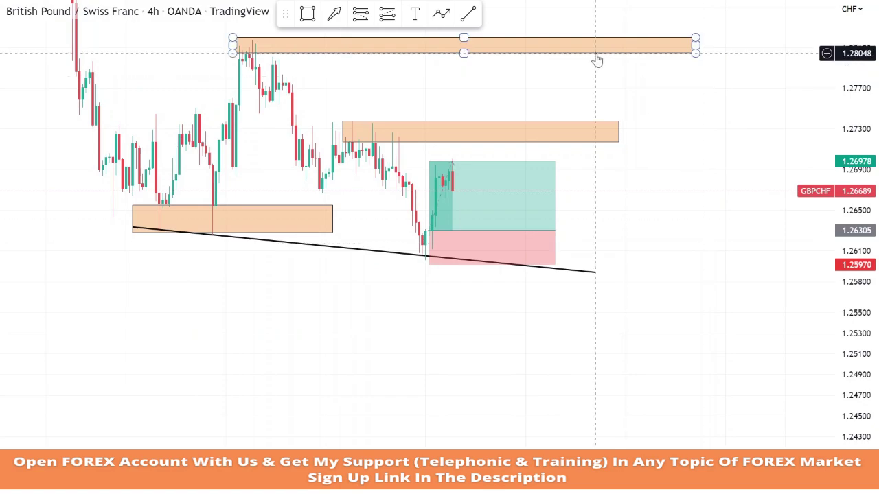
Step: Remove the long position drawn at the trend line bounce
right_click(509, 187)
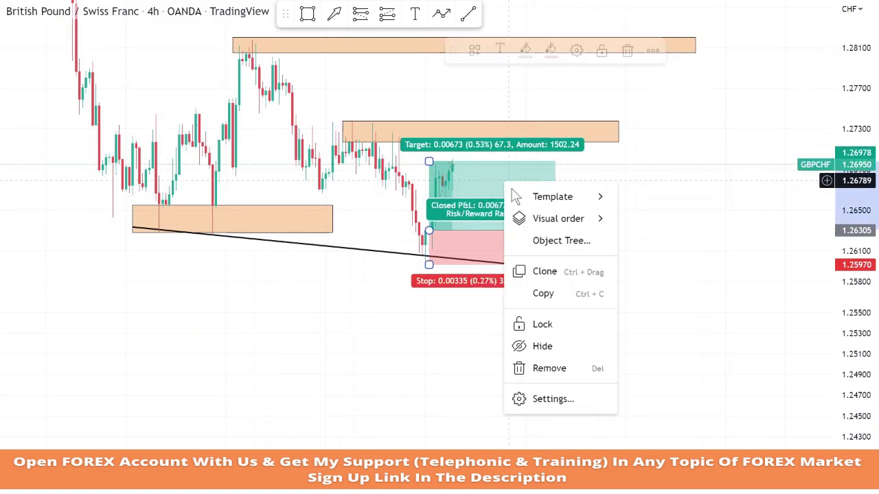
left_click(572, 363)
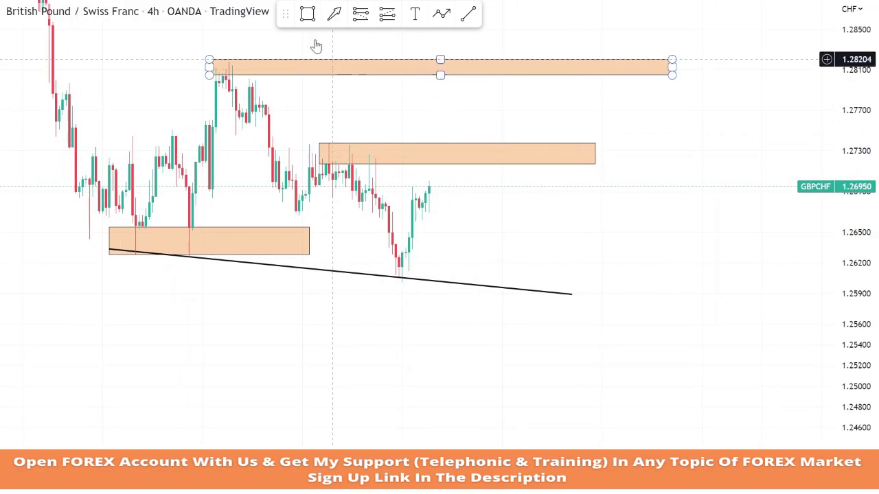
Step: Draw a rectangle support zone over the newest swing low at the trend line, between about 1.2616 and 1.2595
left_click(308, 14)
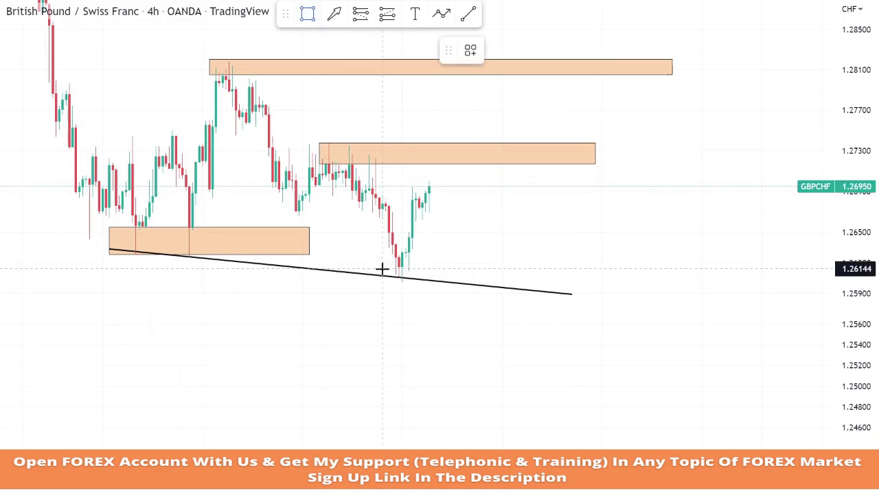
left_click_drag(381, 268, 600, 287)
left_click_drag(667, 280, 669, 306)
Step: Place a short position below the middle resistance zone with entry 1.27008, stop 1.27365 and target 1.26289, and play the replay forward
left_click_drag(867, 269, 866, 238)
scroll(778, 238, "up", 1)
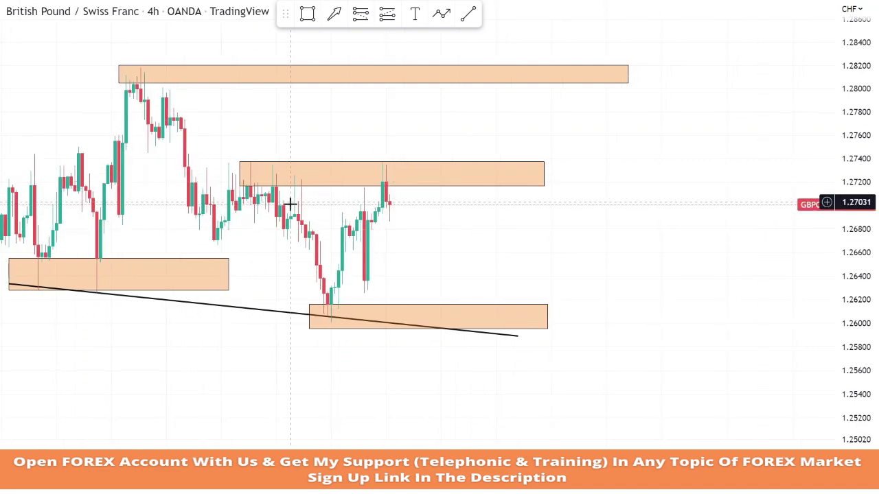
left_click(360, 15)
left_click(389, 204)
left_click_drag(389, 152, 392, 163)
left_click_drag(389, 255, 392, 289)
left_click(645, 241)
key("shift+Down")
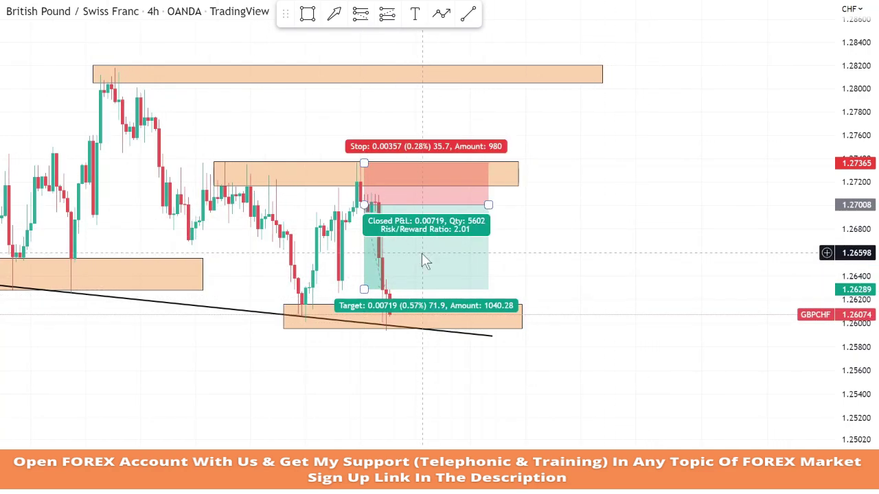
Step: Remove the short position drawn below the middle resistance zone
right_click(443, 260)
left_click(467, 439)
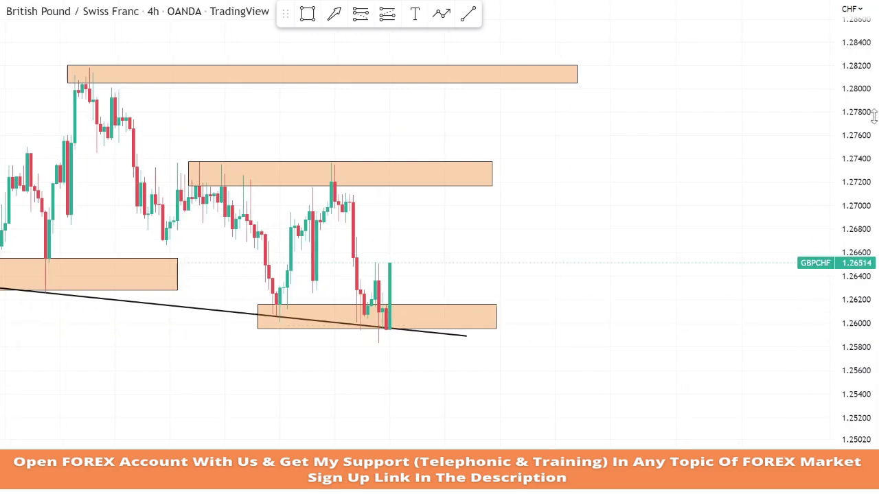
Step: Place a long position at the lower support zone with entry about 1.2637, stop 1.25830 and target 1.27446, and play the replay forward
left_click_drag(874, 116, 872, 175)
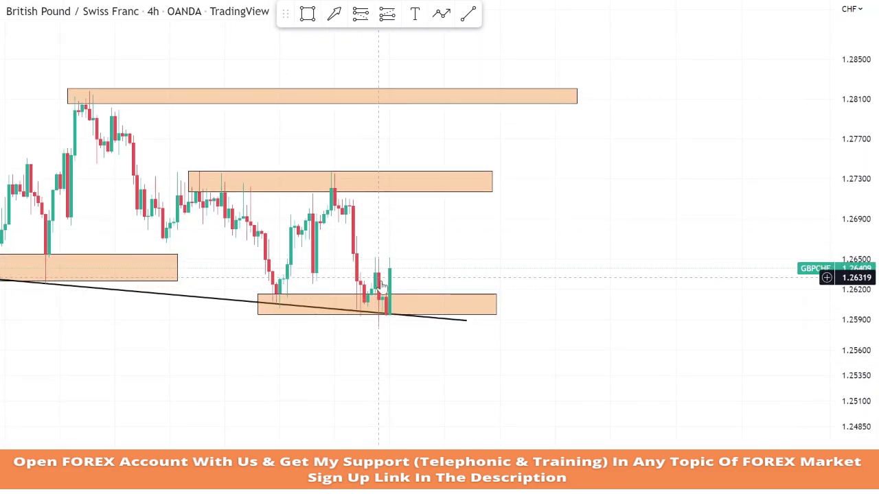
left_click(388, 14)
left_click(389, 279)
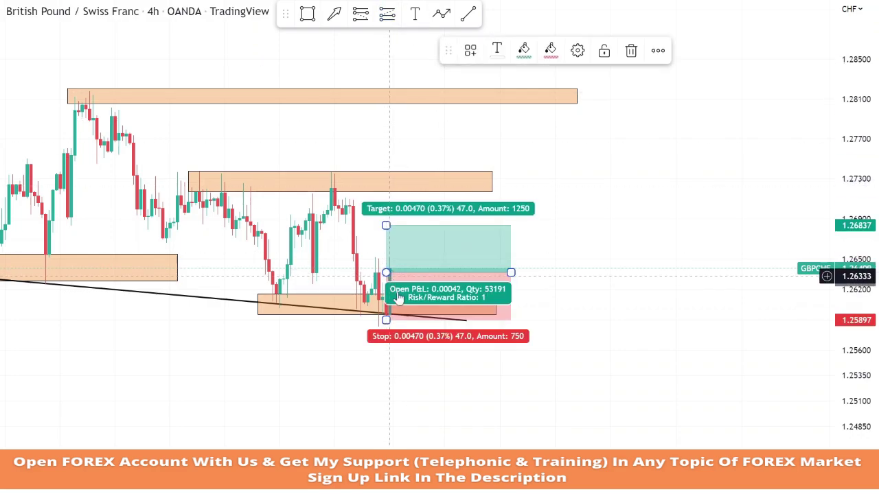
left_click_drag(402, 225, 418, 164)
left_click(620, 234)
key("shift+Down")
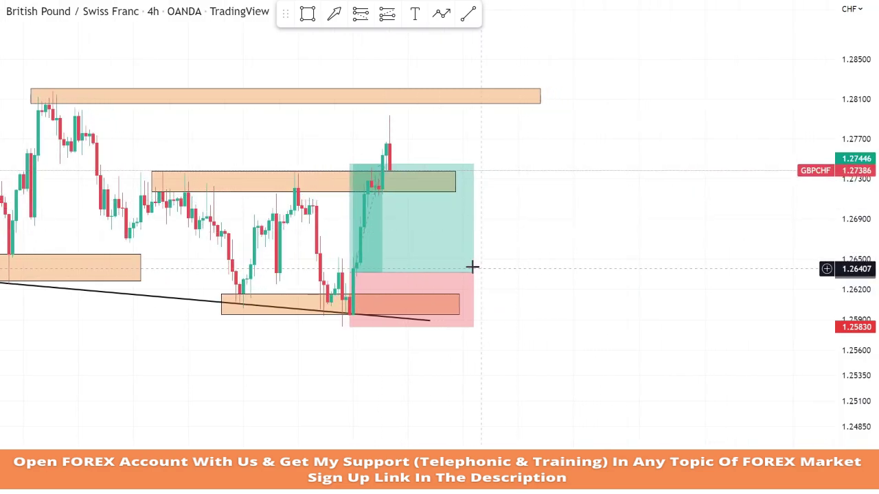
Step: Remove the long position drawn at the lower support zone
right_click(432, 221)
left_click(473, 408)
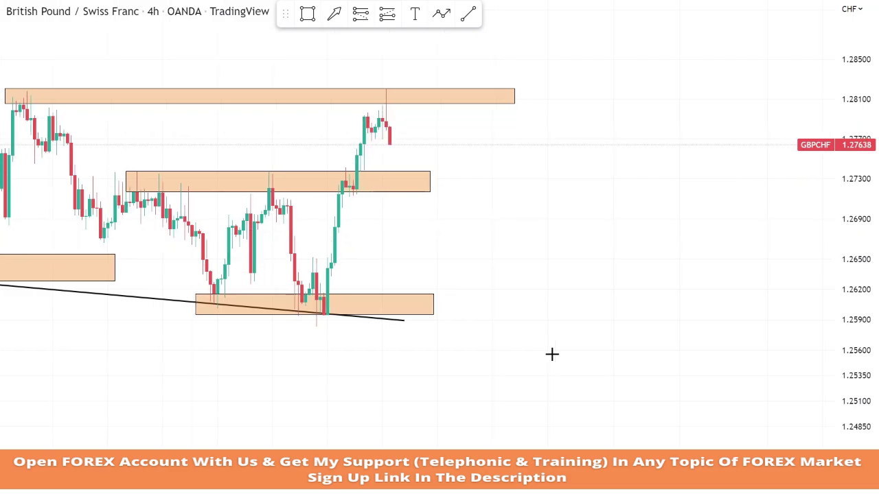
Step: Place a short position below the top resistance zone with entry 1.27796, stop 1.28209 and target 1.26966
left_click_drag(282, 182, 337, 188)
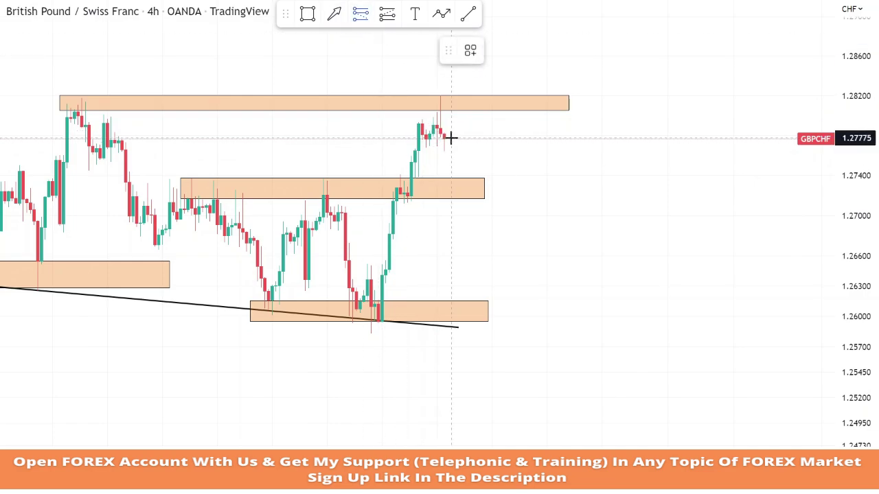
left_click(445, 137)
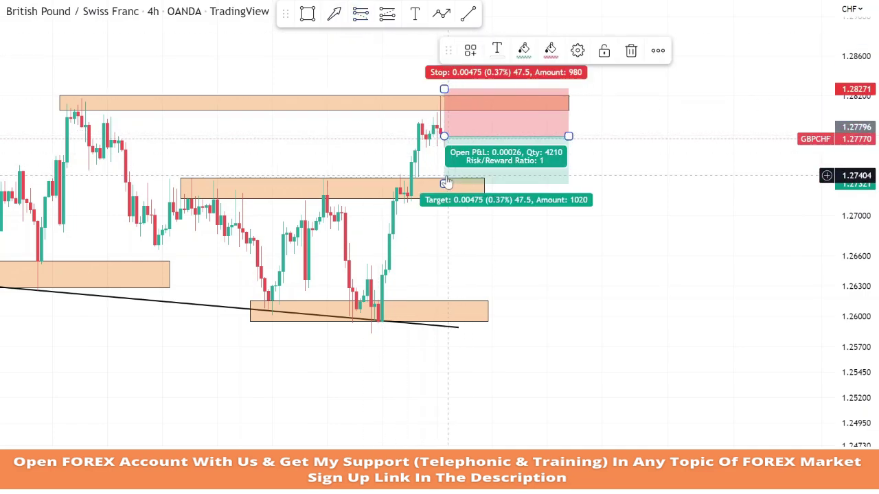
left_click_drag(444, 90, 444, 95)
left_click_drag(444, 184, 451, 219)
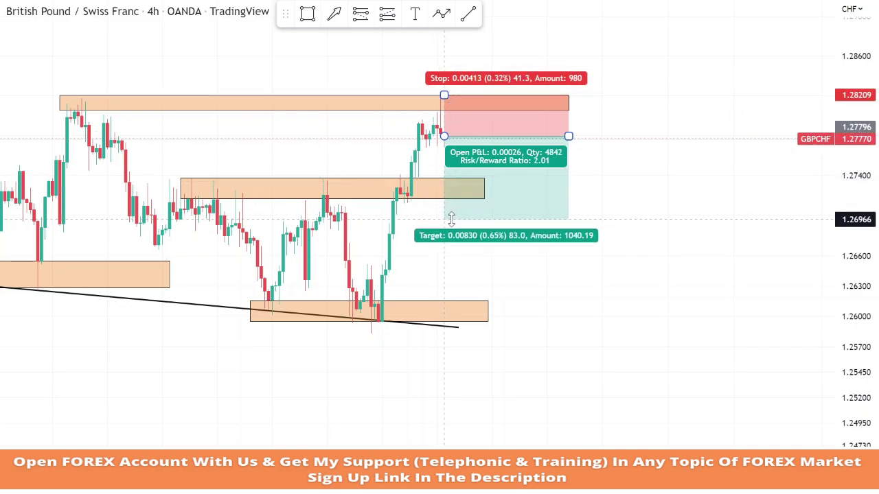
left_click(475, 288)
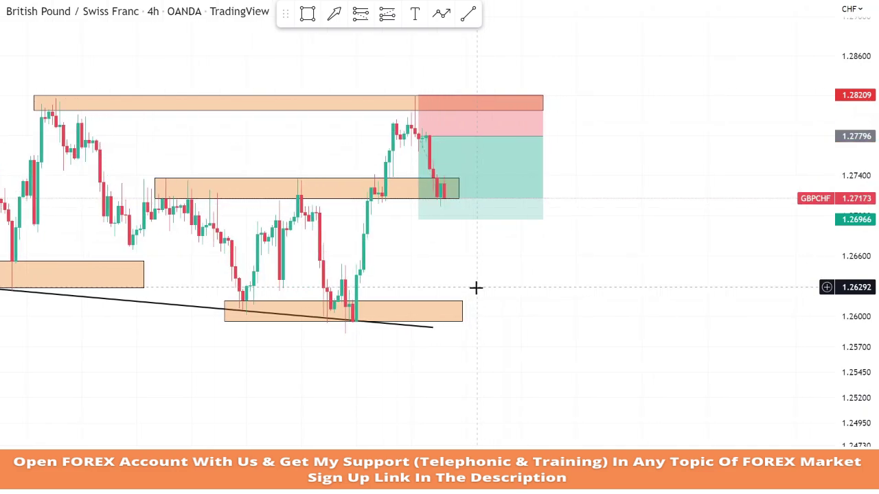
left_click(488, 185)
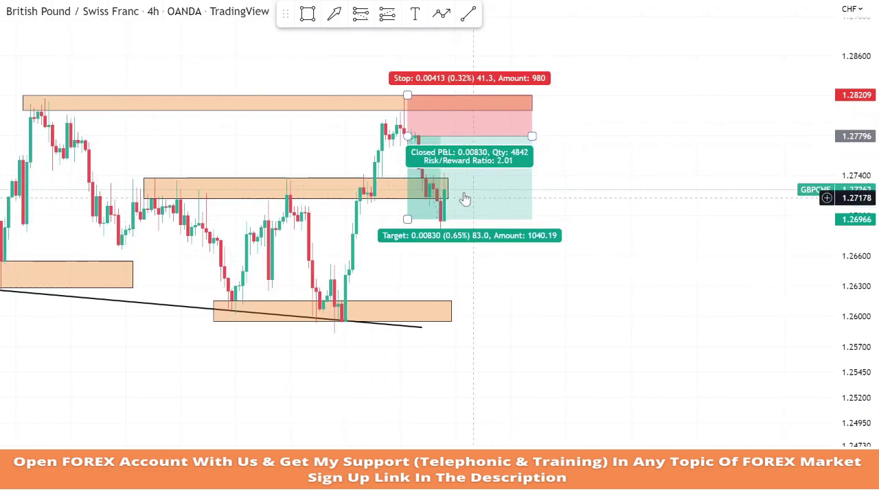
Step: Remove the short position below the top resistance zone and shorten the middle zone's right end back towards the breakout candles
right_click(447, 170)
left_click(511, 355)
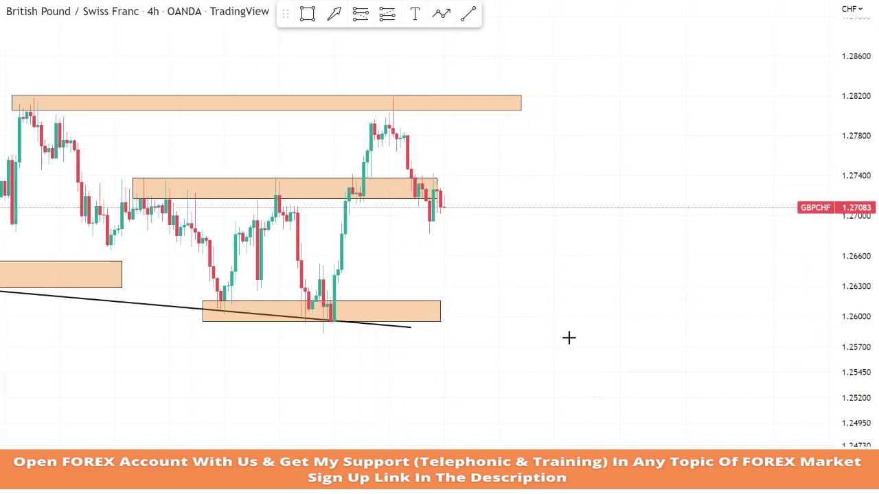
left_click_drag(437, 189, 404, 189)
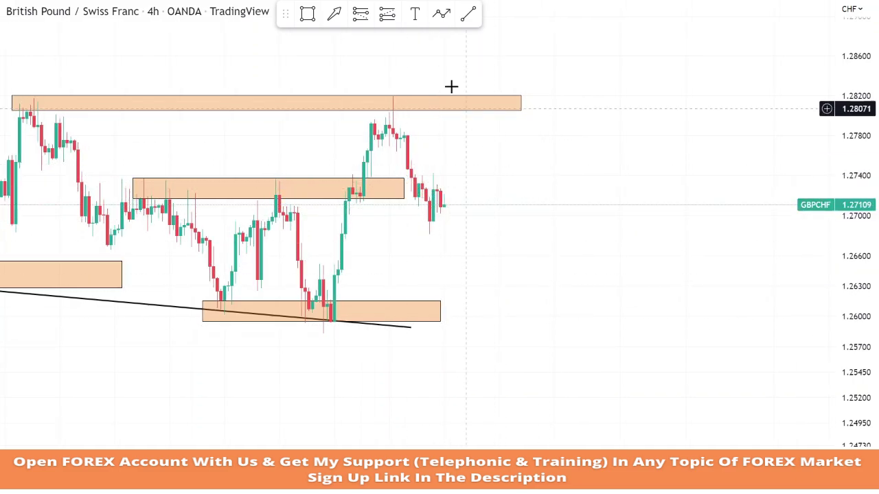
Step: Draw a support zone rectangle at the latest swing low, from about 1.2695 to 1.2680, extending past the newest candle
left_click(308, 16)
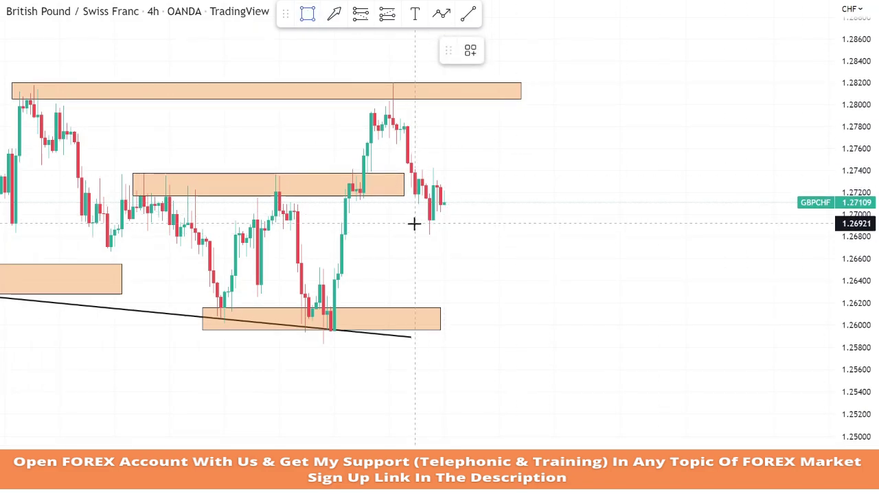
left_click_drag(411, 221, 564, 241)
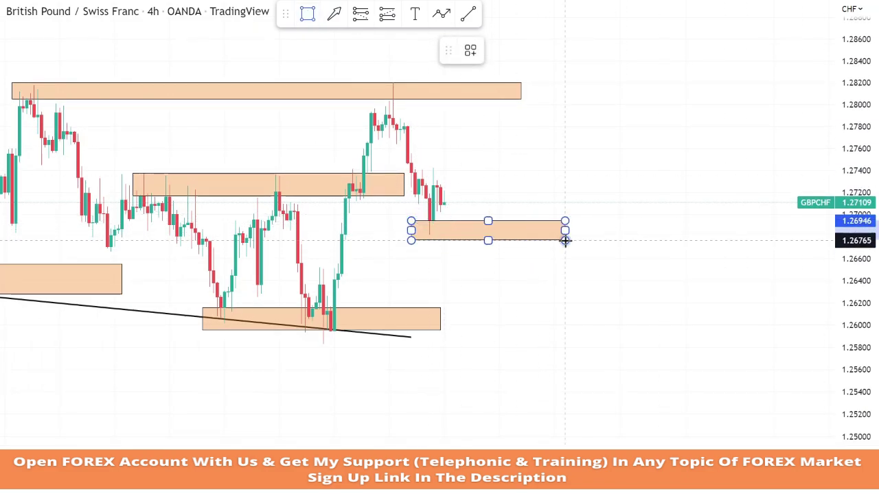
left_click_drag(649, 230, 686, 237)
left_click_drag(689, 275, 694, 287)
left_click_drag(848, 261, 848, 217)
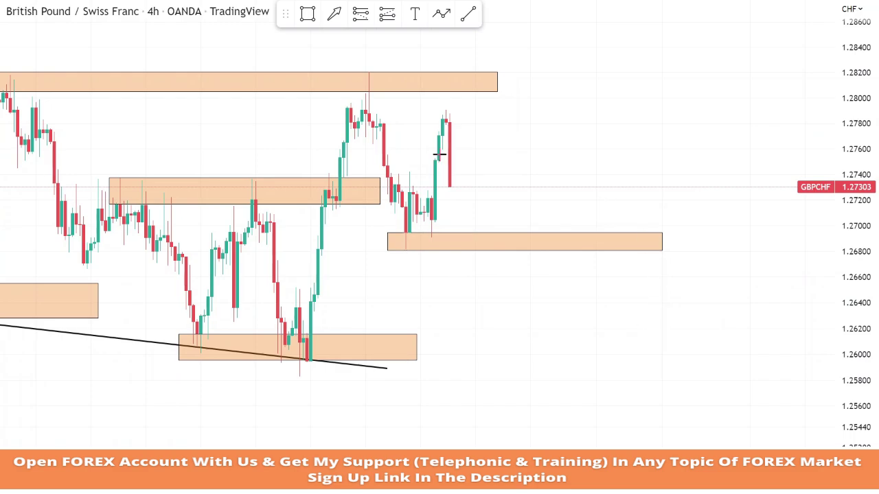
Step: Draw a resistance zone rectangle above the latest swing high, from about 1.2800 to 1.2784, and play the replay forward
key("alt+shift+r")
mouse_move(425, 120)
left_mouse_down()
mouse_move(612, 96)
mouse_move(743, 111)
left_mouse_up()
left_click(653, 112)
left_click(741, 193)
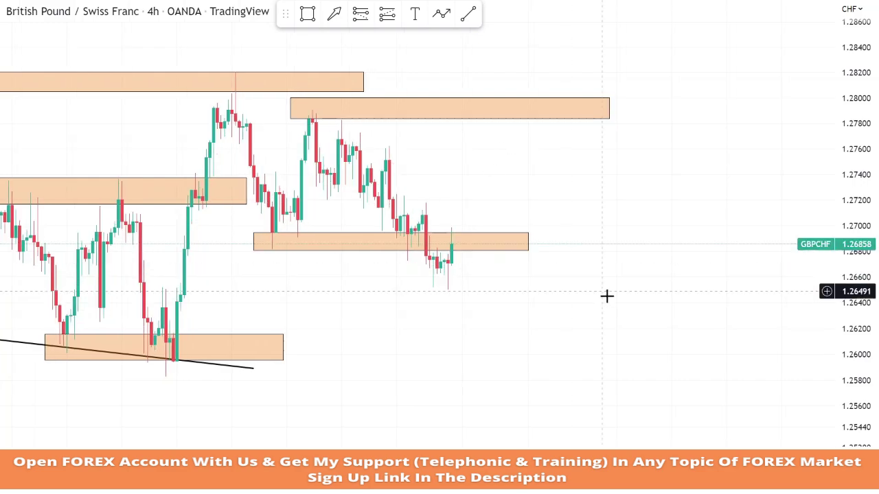
Step: Draw a rising trend line under the swing lows from about 1.25725 to 1.26891 and advance the replay
left_click(468, 14)
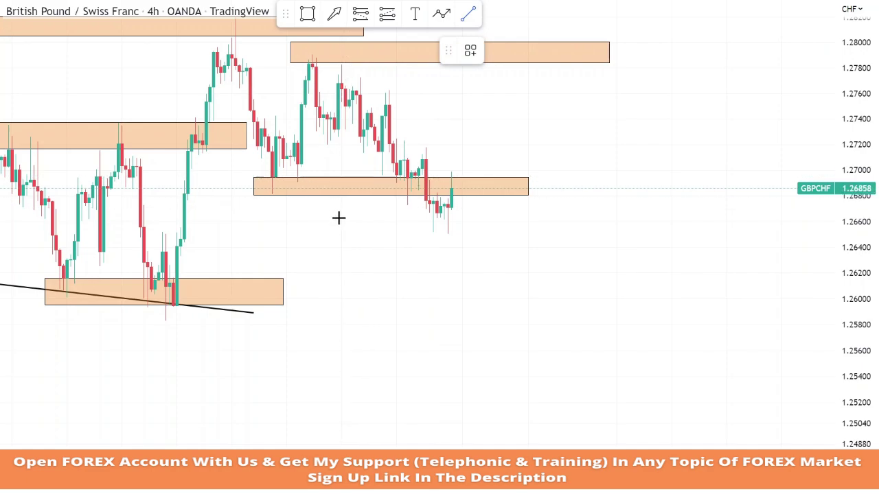
left_click(122, 331)
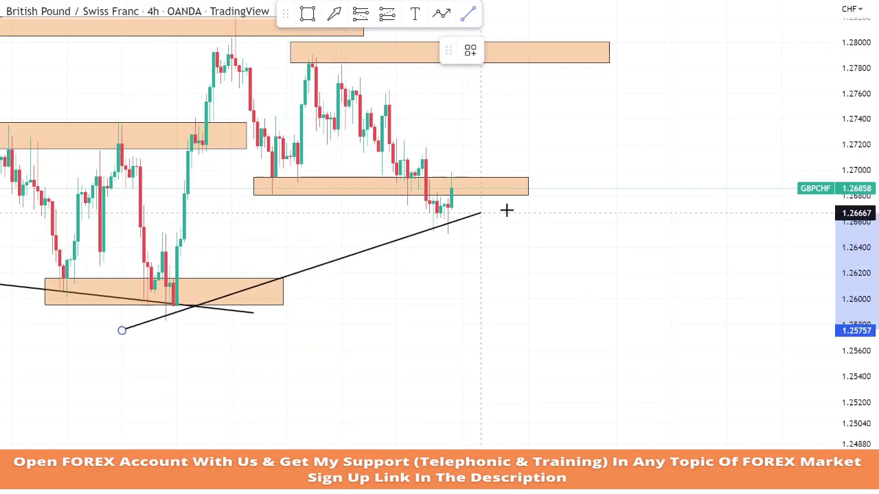
left_click(598, 192)
left_click_drag(122, 331, 118, 336)
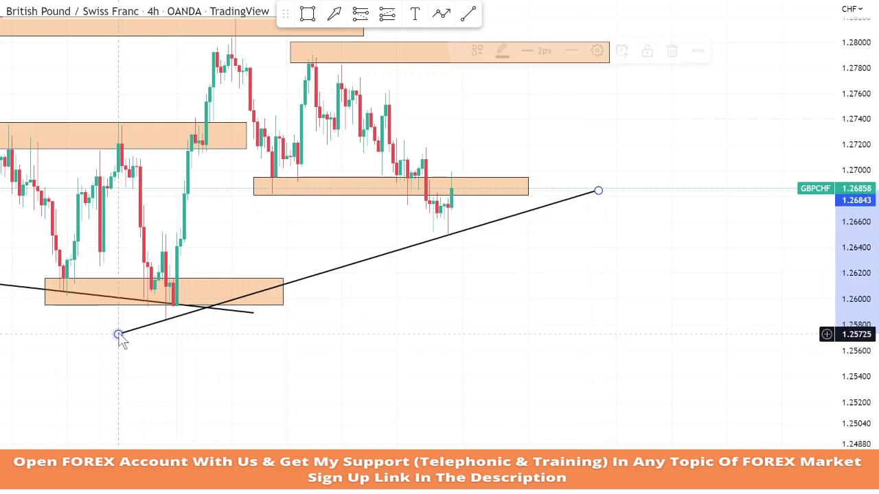
mouse_move(599, 192)
left_mouse_down()
mouse_move(610, 194)
mouse_move(609, 185)
left_mouse_up()
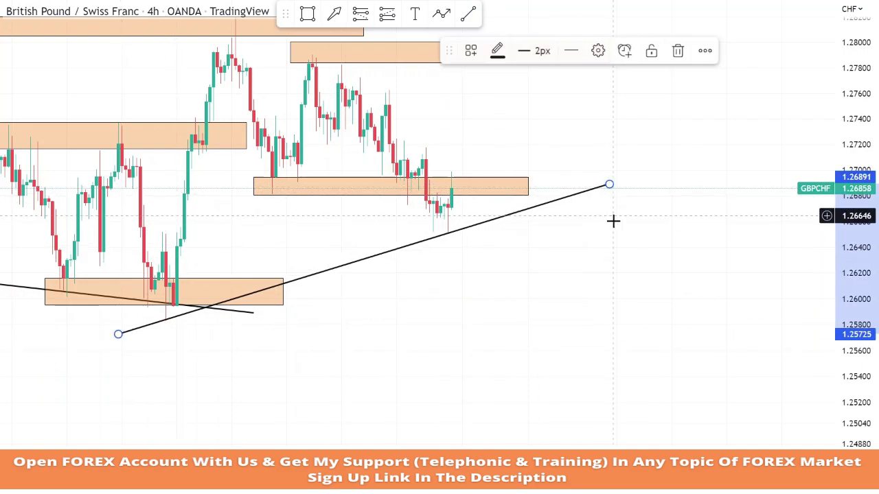
left_click(613, 220)
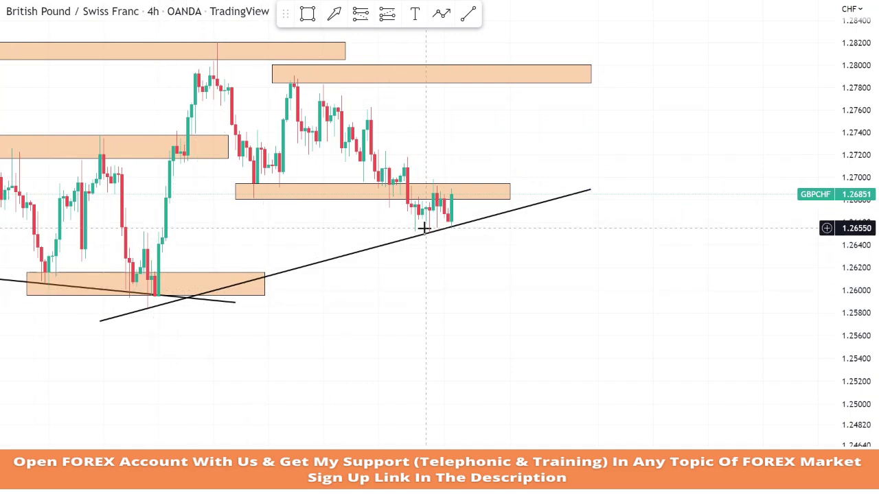
Step: Place a long position above the rising trend line with entry 1.26848, stop 1.26465 and target 1.27618, and play the replay forward
left_click(387, 14)
left_click(451, 195)
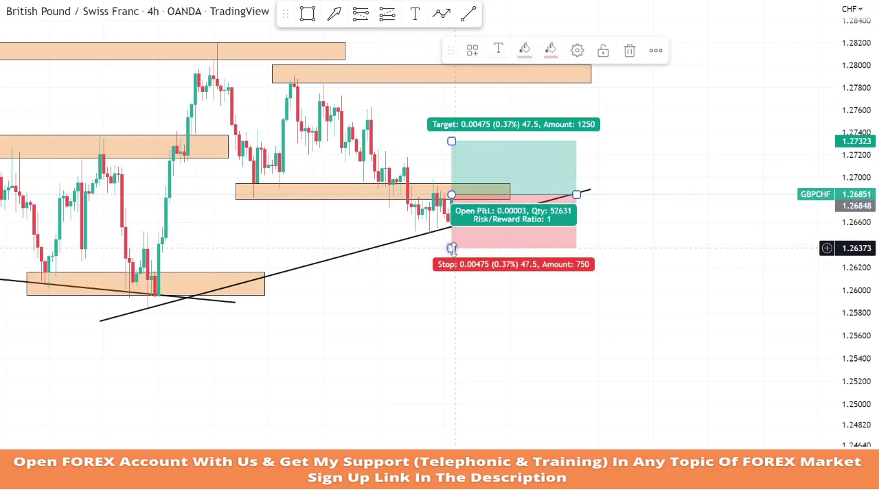
left_click_drag(451, 248, 451, 238)
left_click(459, 268)
left_click_drag(458, 149, 459, 116)
left_click(610, 248)
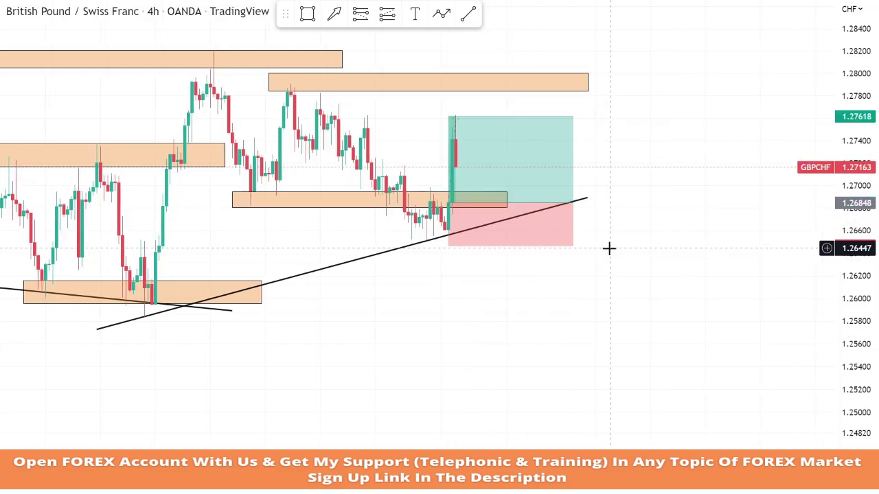
Step: Remove the long position above the rising trend line and advance the replay bar by bar until price turns down from the newest resistance zone
right_click(501, 150)
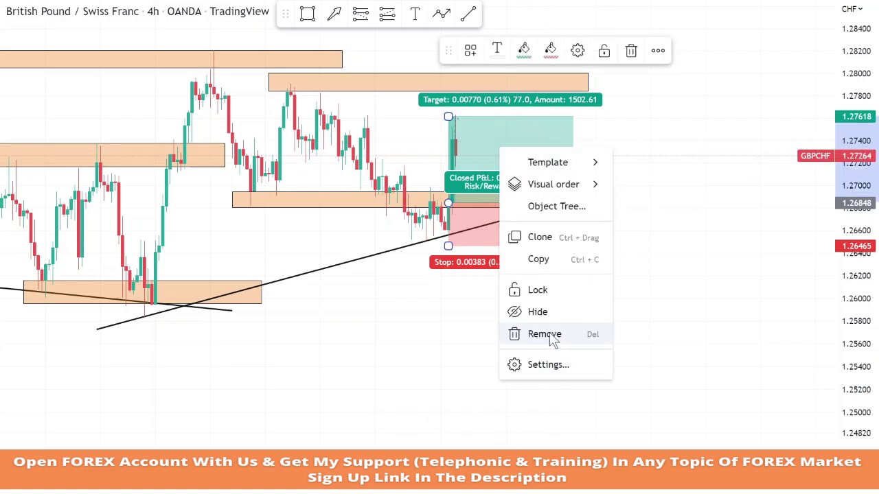
left_click(545, 335)
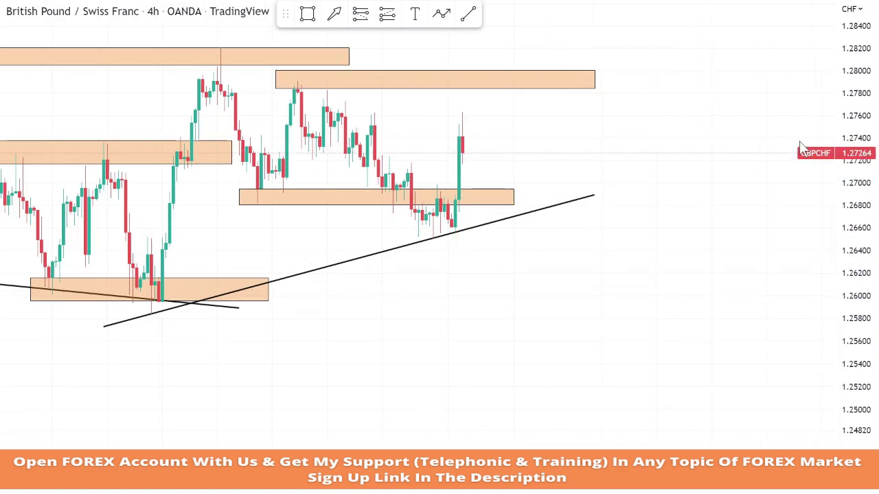
key("shift+Right")
key("shift+Right")
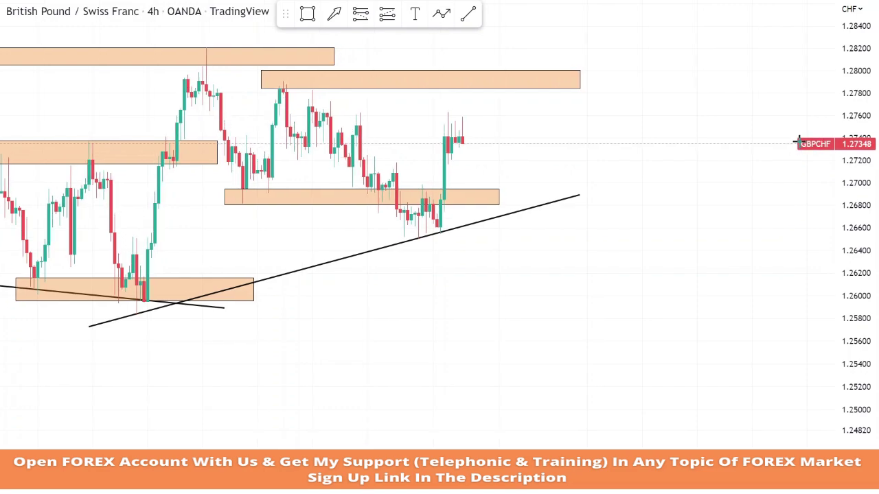
key("shift+Right")
key("shift+Right")
key("shift+Right")
key("shift+Right")
key("shift+Right")
key("shift+Right")
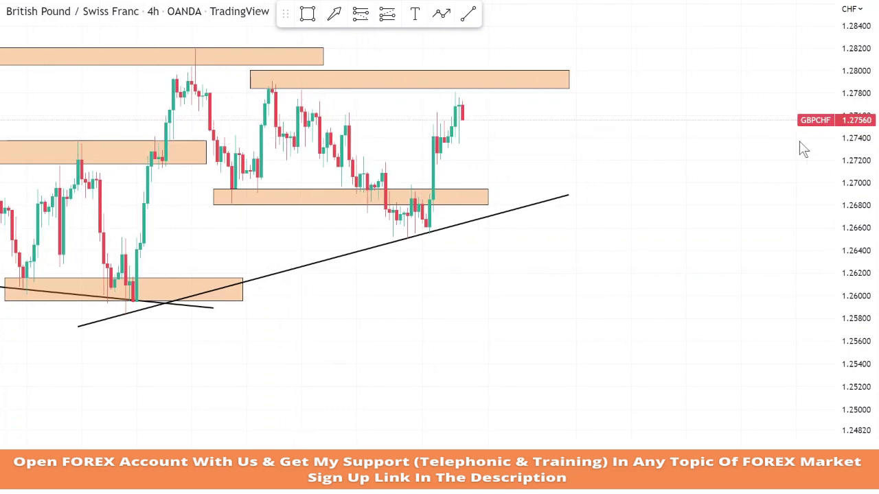
key("shift+Right")
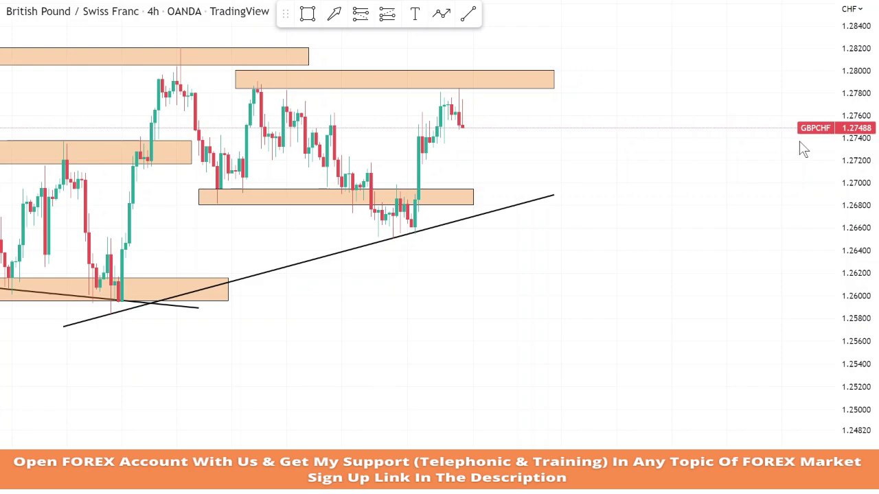
key("shift+Right")
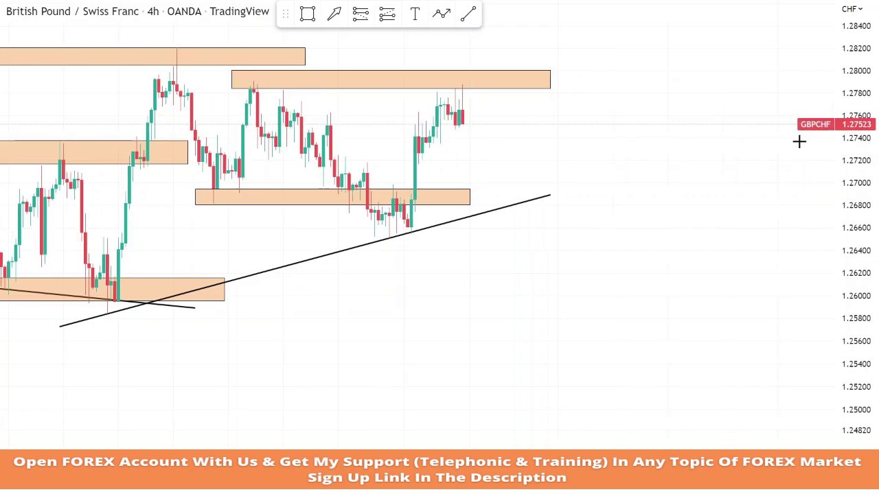
key("shift+Right")
key("shift+Right")
key("shift+Right")
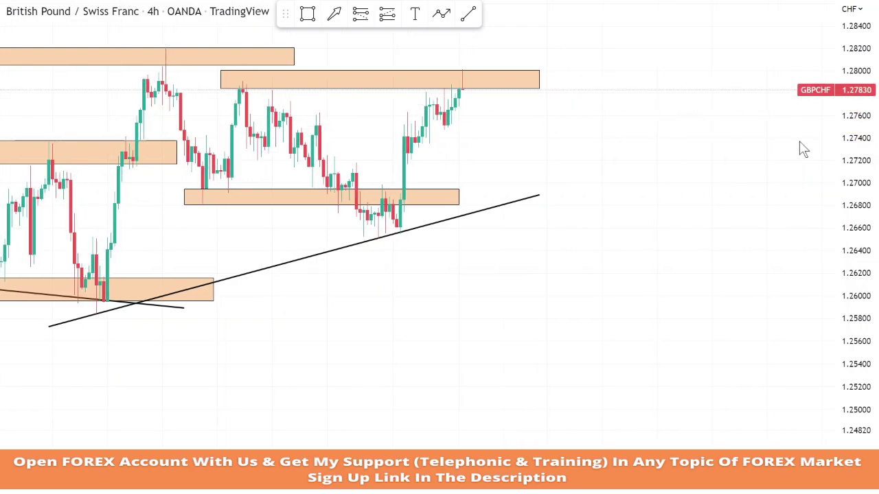
key("shift+Right")
key("shift+Right")
Step: Place a short position below the newest resistance zone with entry 1.27547, stop 1.28039 and target 1.26559, and play the replay forward
scroll(667, 145, "down", 2)
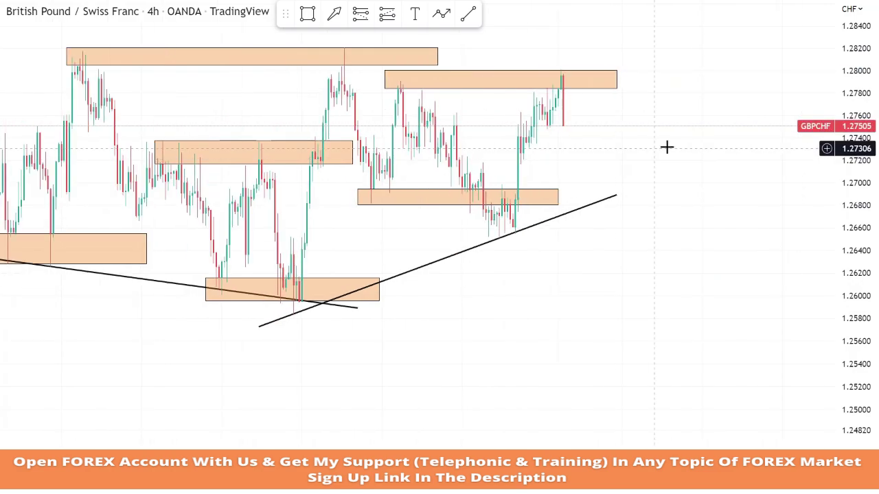
left_click_drag(827, 155, 826, 178)
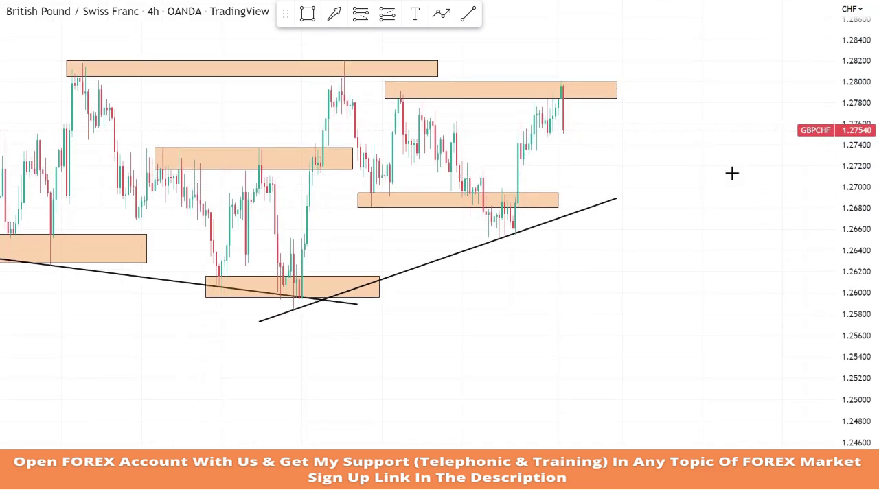
scroll(392, 118, "up", 1)
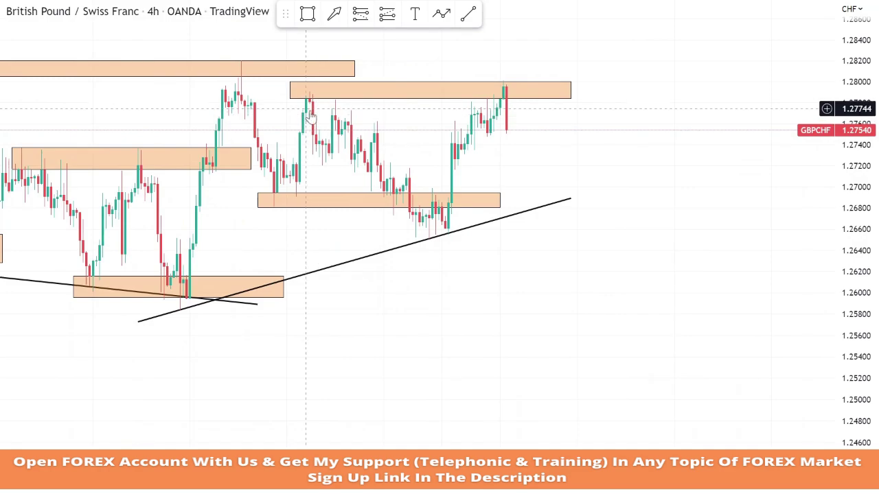
left_click(361, 14)
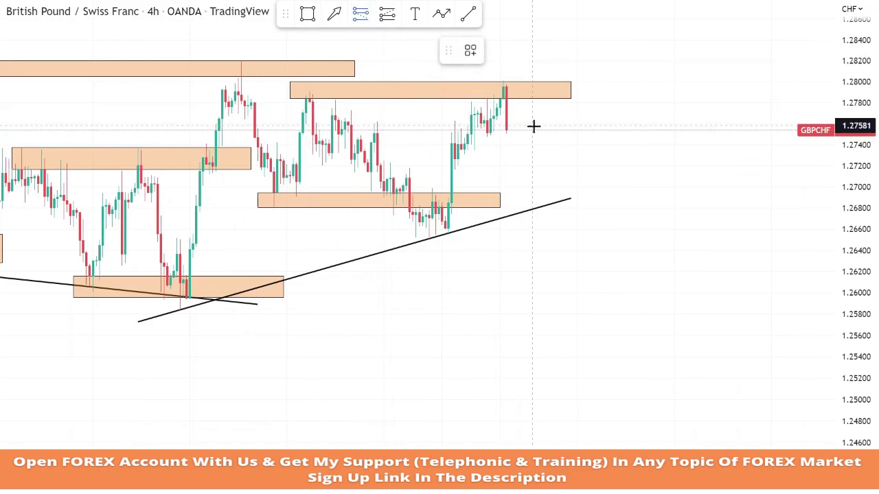
left_click(509, 129)
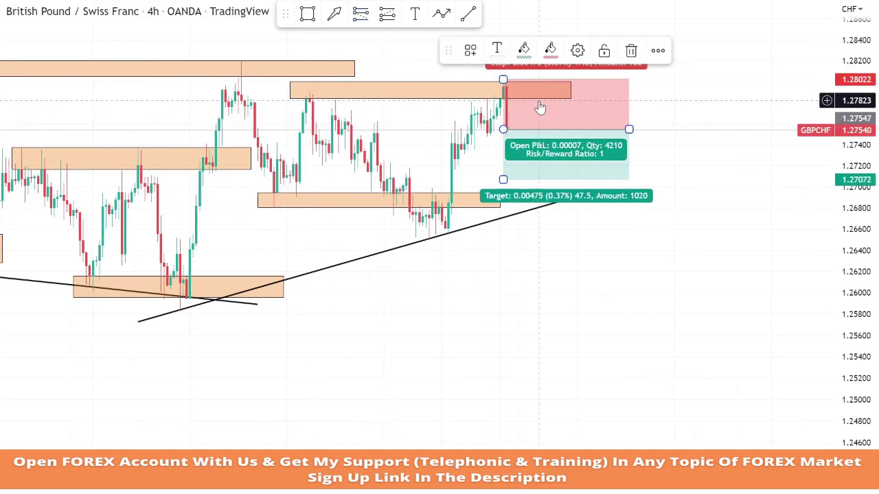
key("Left")
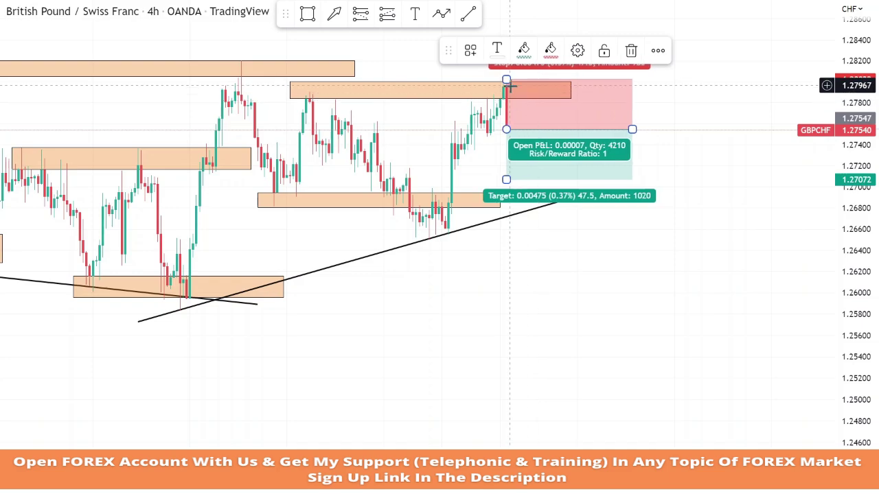
left_click_drag(516, 84, 516, 81)
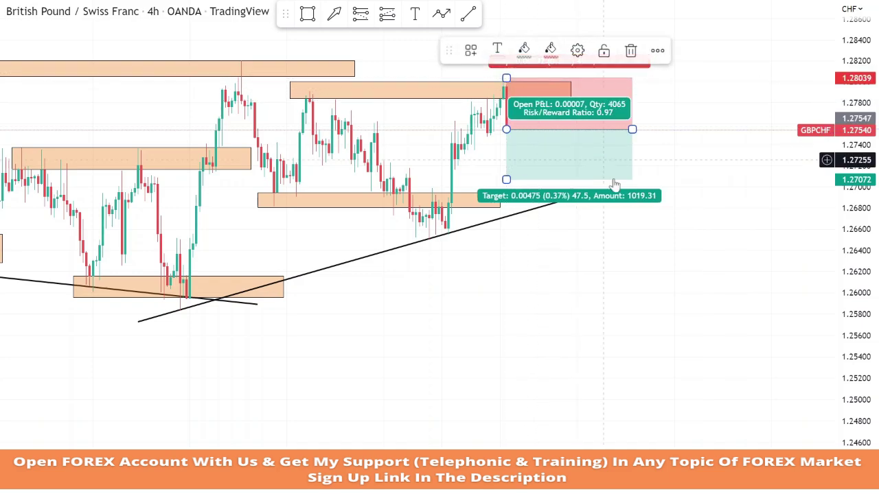
left_click(524, 199)
left_click_drag(525, 179, 528, 234)
left_click(557, 280)
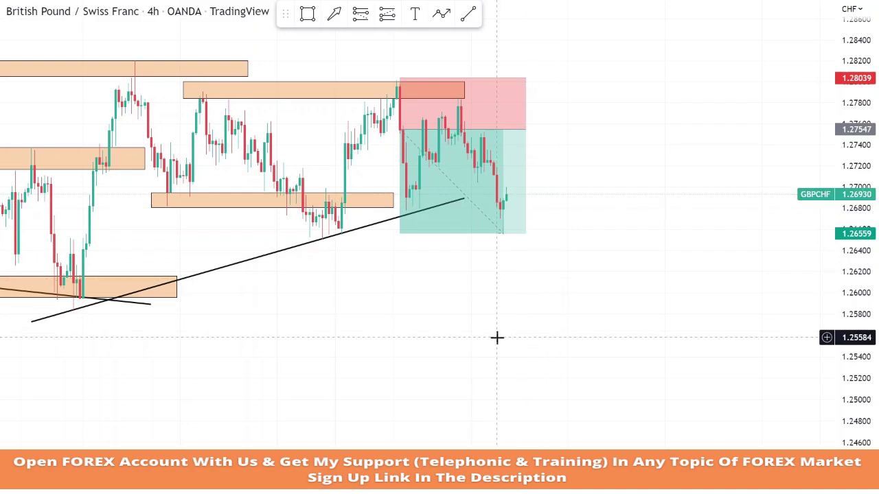
Step: Remove the short position drawn below the newest resistance zone and bring the full set of marked zones into view
left_click(489, 228)
right_click(490, 227)
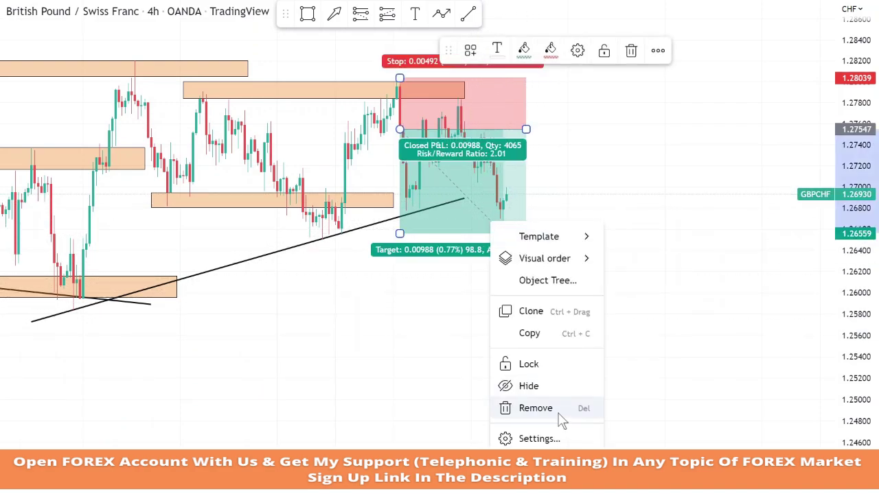
left_click(558, 412)
left_click_drag(763, 375, 807, 389)
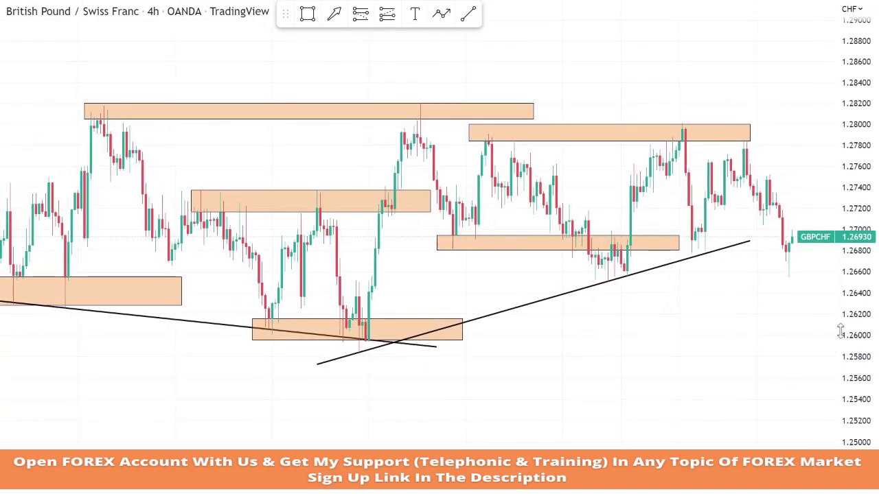